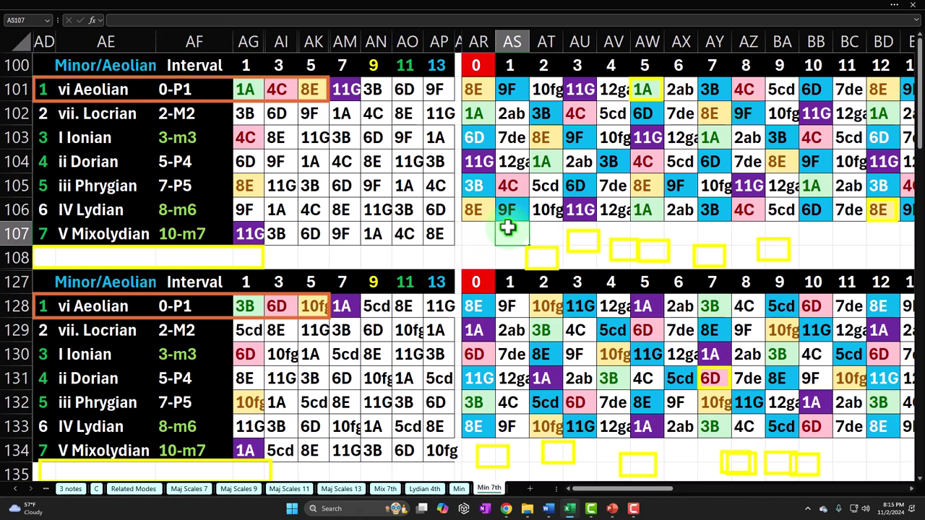
# - Highlight the upper fretboard notes in AR101:BB106, and select the yellow marker around the root note at fret 5
pyautogui.click(473, 87)
pyautogui.moveTo(473, 87); pyautogui.dragTo(768, 211)
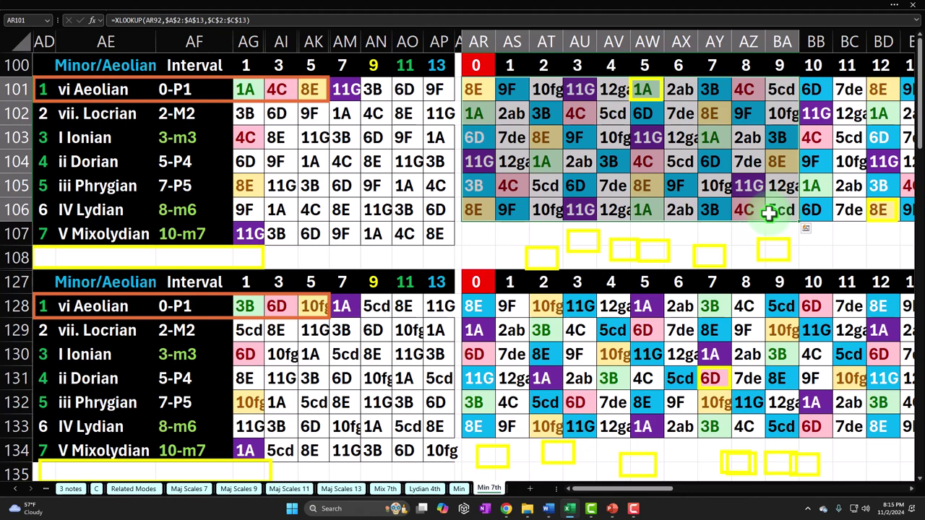
pyautogui.click(527, 253)
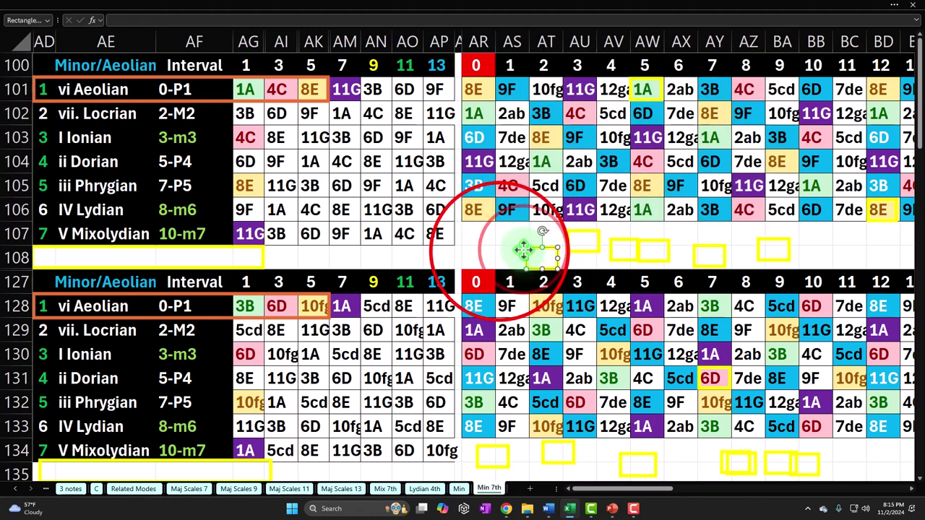
pyautogui.click(505, 250)
pyautogui.click(476, 86)
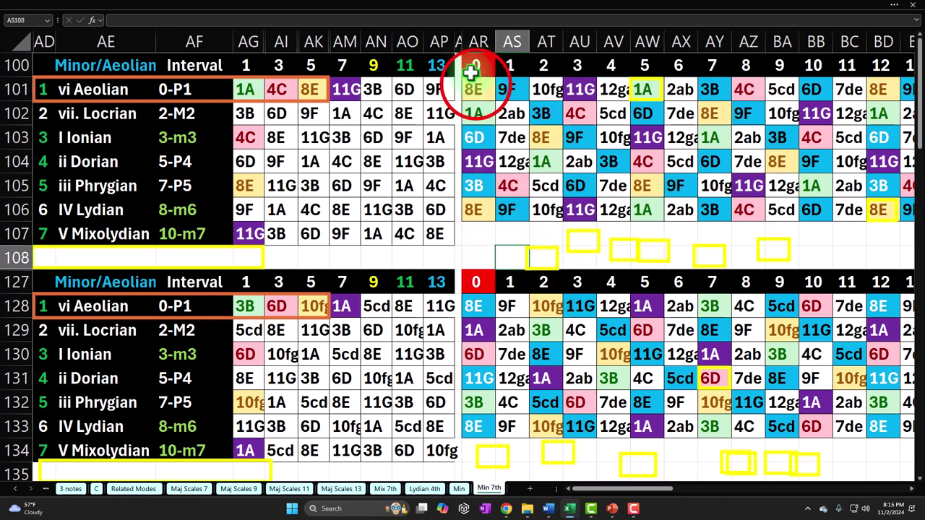
pyautogui.moveTo(476, 86)
pyautogui.mouseDown()
pyautogui.moveTo(712, 162)
pyautogui.moveTo(802, 208)
pyautogui.mouseUp()
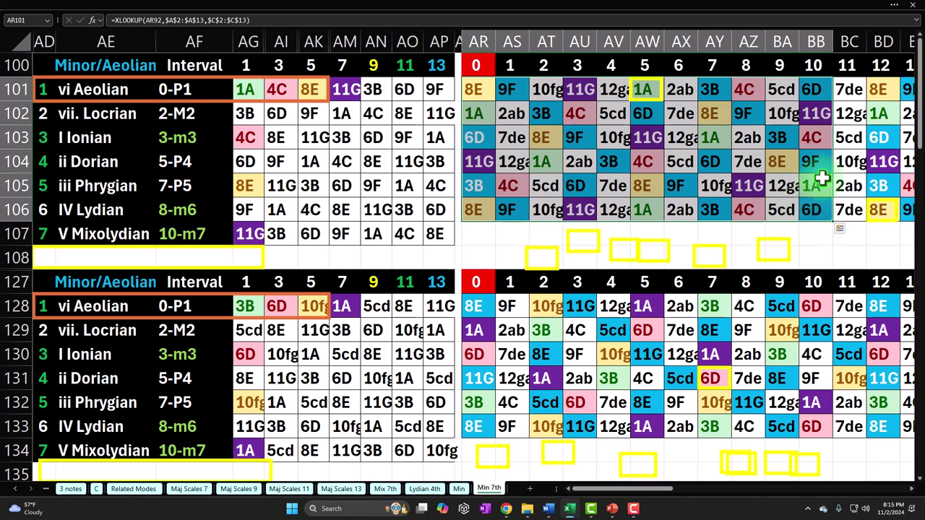
pyautogui.click(781, 168)
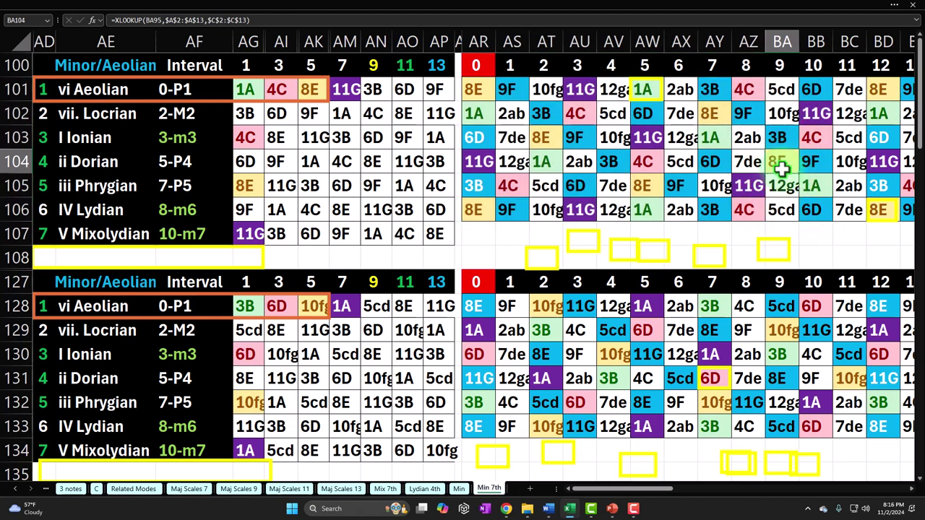
pyautogui.click(654, 101)
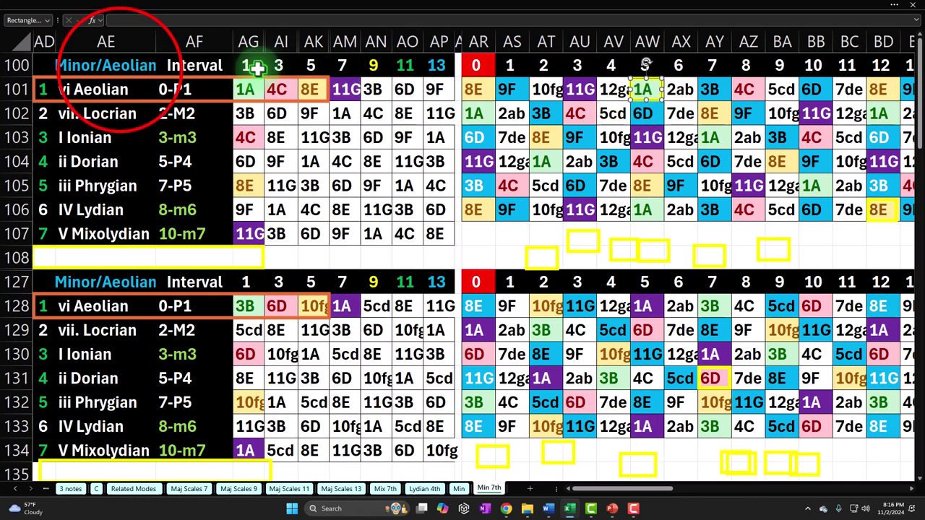
# - Point out the Minor/Aeolian heading, the vi Aeolian row's 1-3-5 chord notes and the 7 column heading
pyautogui.click(120, 67)
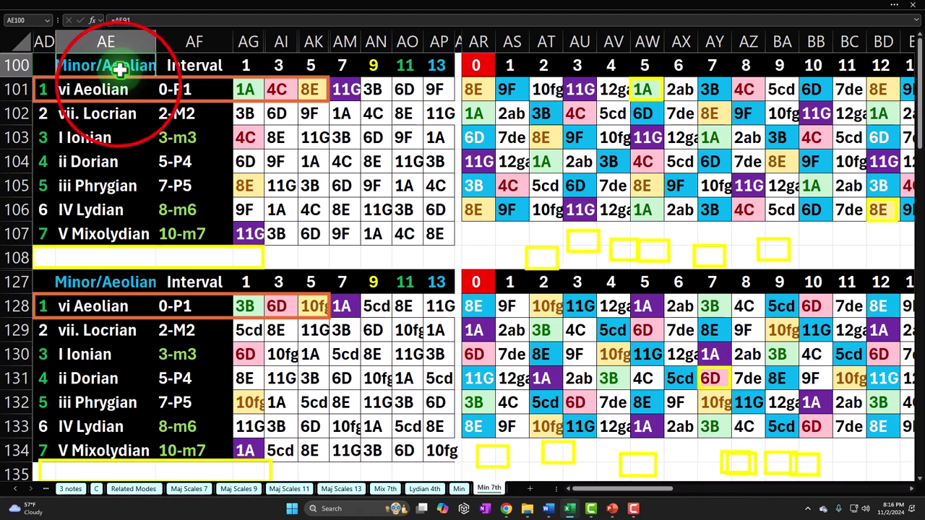
pyautogui.click(118, 84)
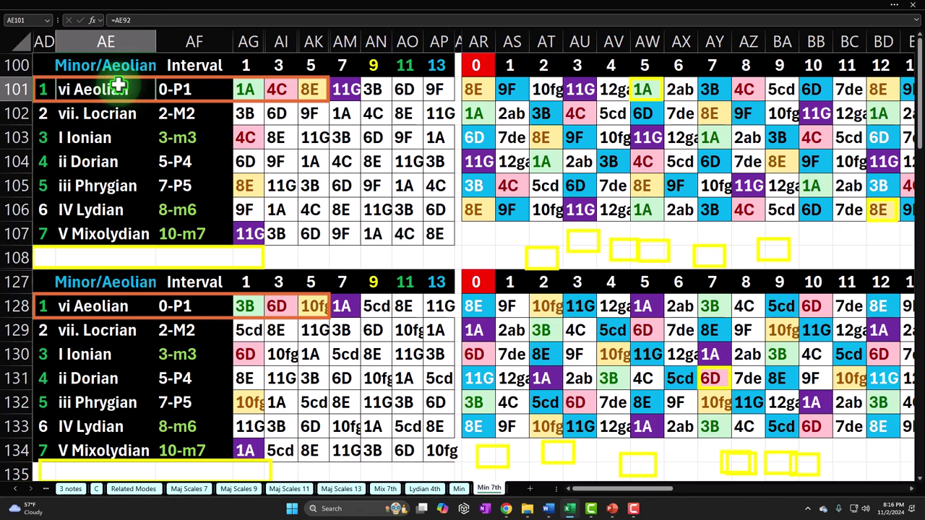
pyautogui.click(332, 67)
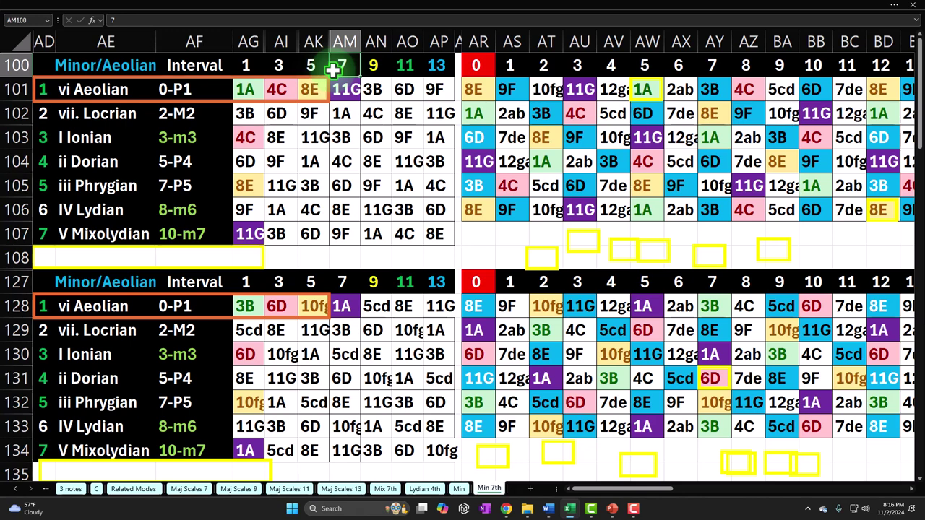
pyautogui.moveTo(243, 89); pyautogui.dragTo(318, 94)
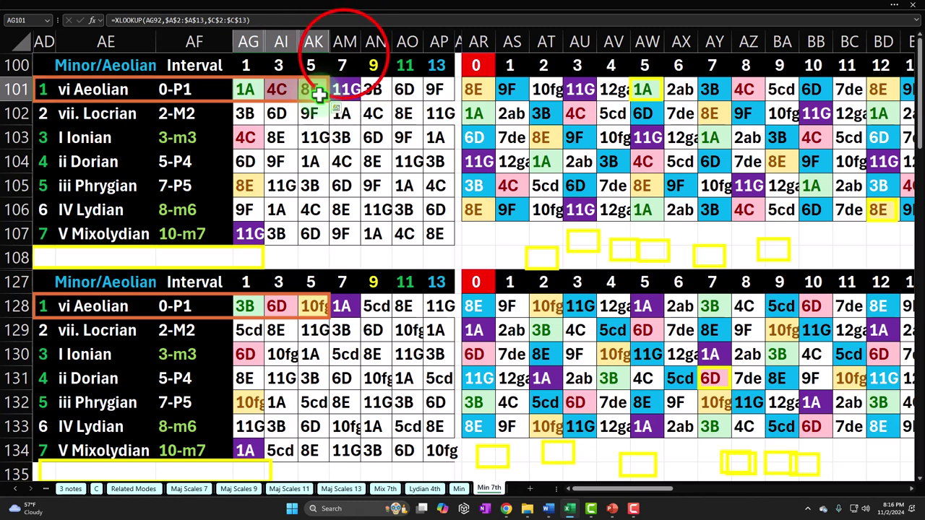
pyautogui.click(344, 58)
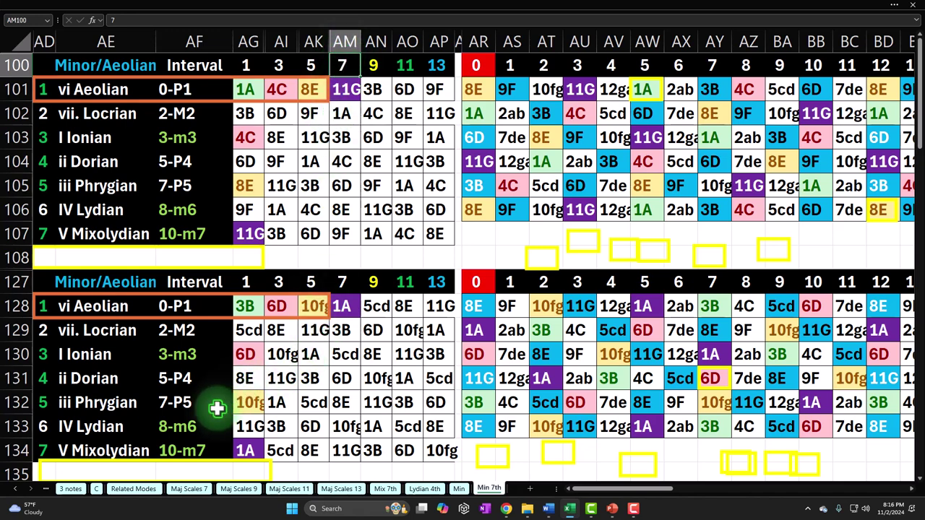
# - On the Related Modes sheet, highlight the Minor/Aeolian mode names, their root notes and the vi Aeolian notes from 1 to 13
pyautogui.click(148, 491)
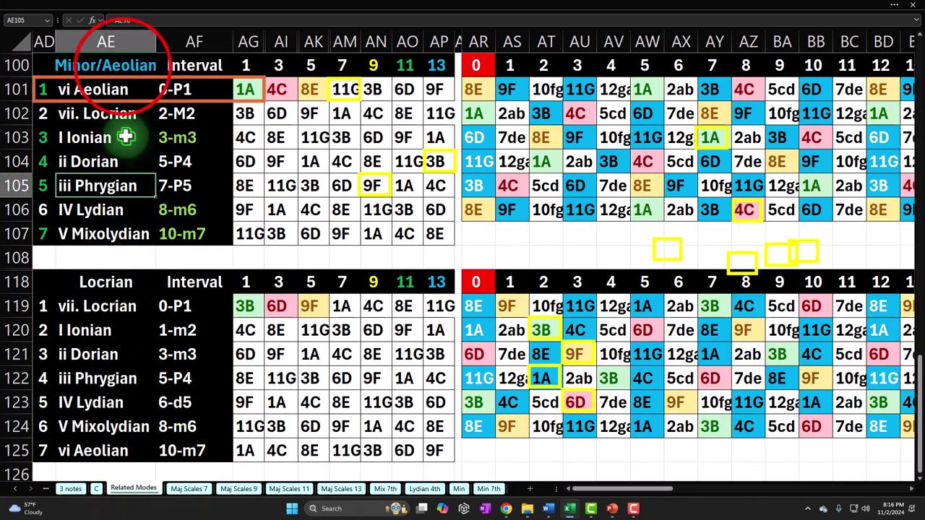
pyautogui.click(123, 65)
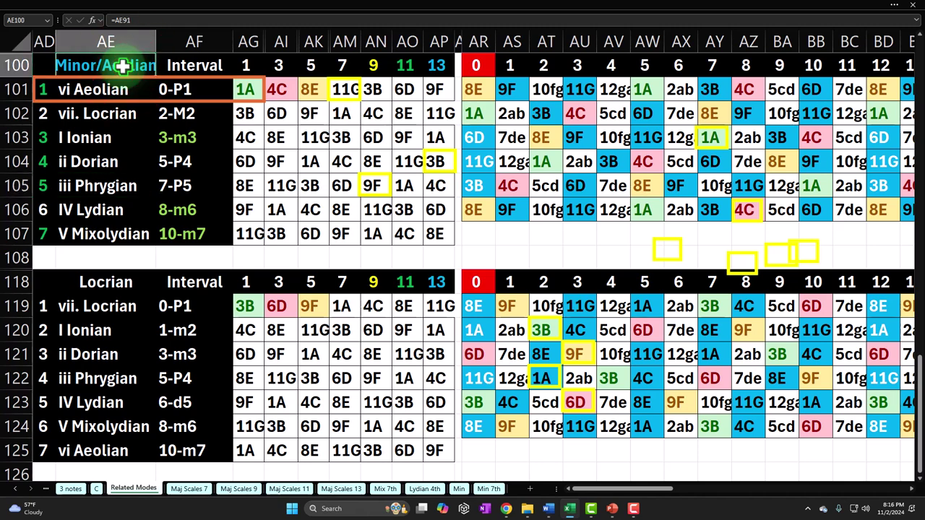
pyautogui.moveTo(118, 86); pyautogui.dragTo(135, 233)
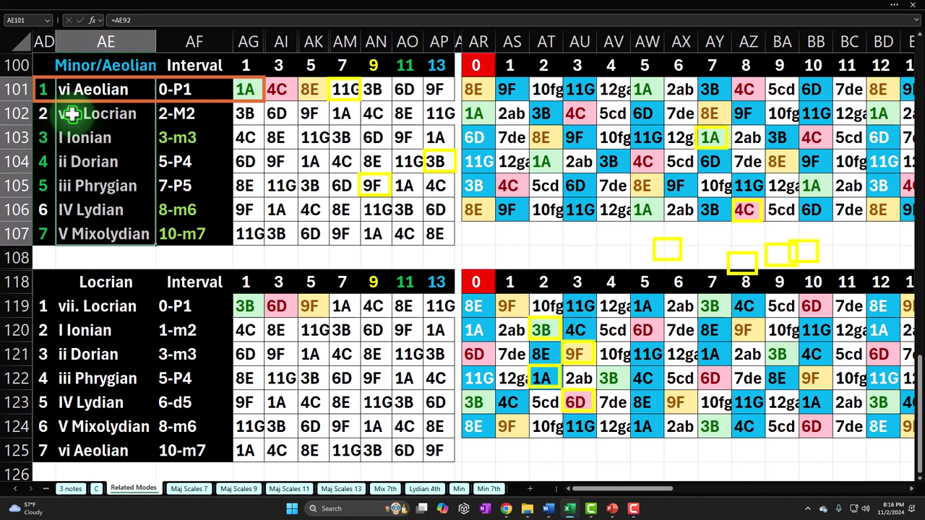
pyautogui.click(106, 65)
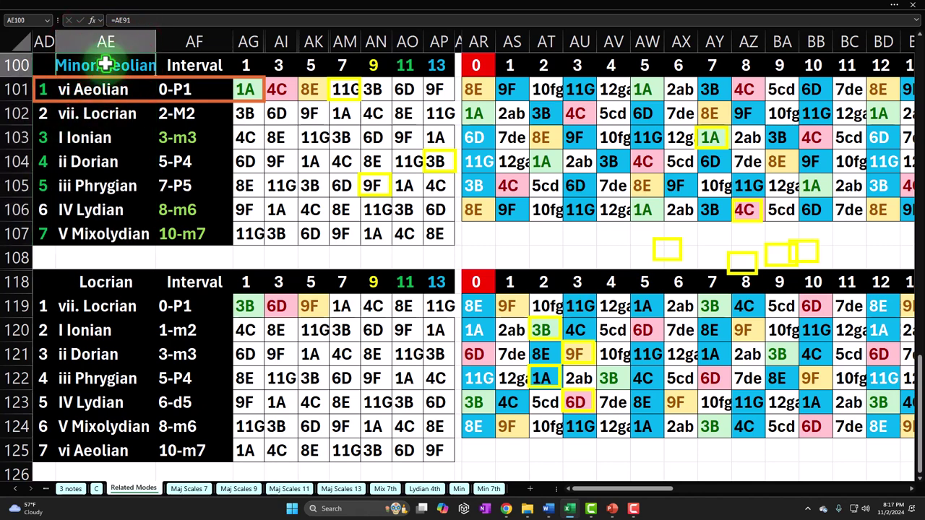
pyautogui.moveTo(103, 86); pyautogui.dragTo(107, 233)
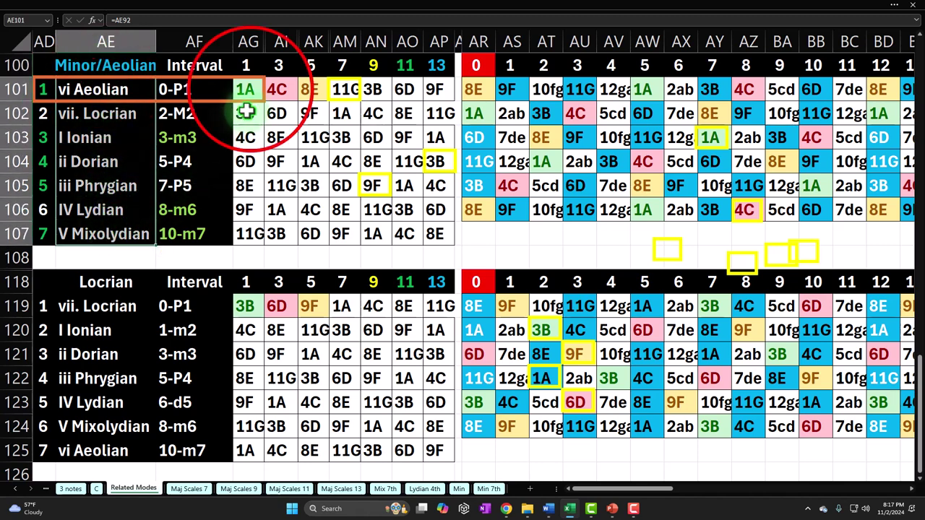
pyautogui.moveTo(250, 90); pyautogui.dragTo(254, 235)
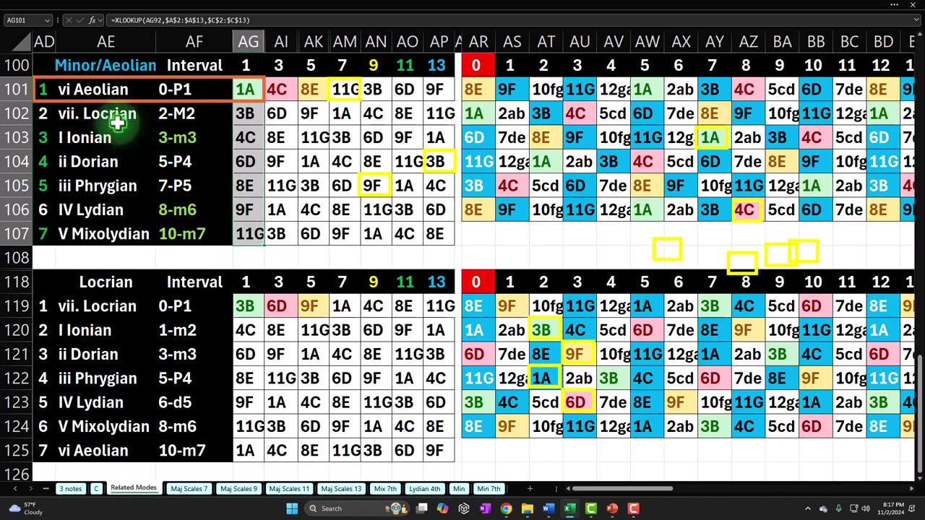
pyautogui.moveTo(246, 91); pyautogui.dragTo(426, 86)
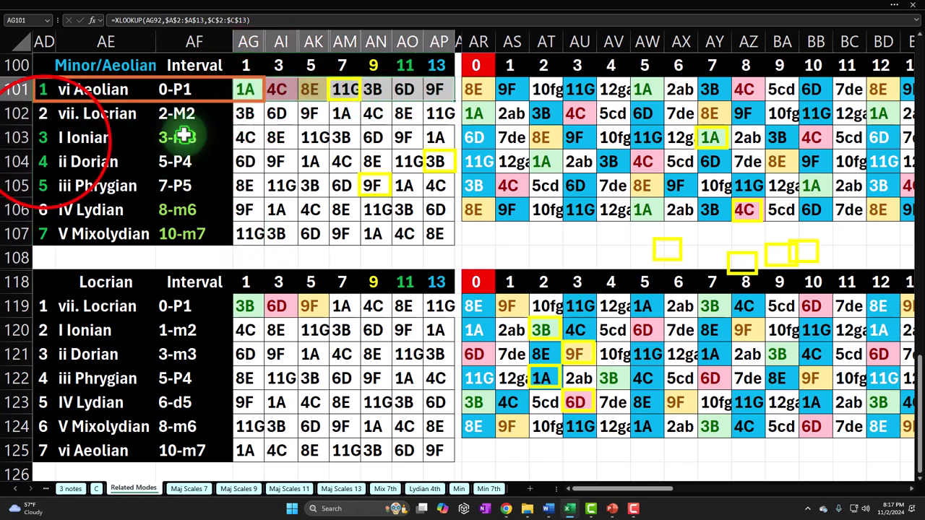
# - Highlight the Ionian and Dorian rows, the Aeolian third, and the interval headings 7 through 13 in the upper table
pyautogui.click(48, 140)
pyautogui.moveTo(48, 141); pyautogui.dragTo(112, 158)
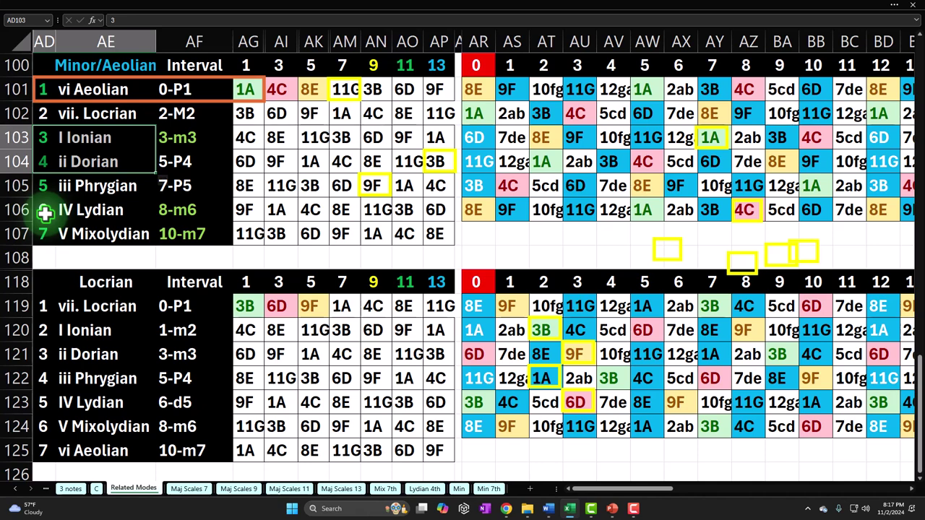
pyautogui.click(281, 88)
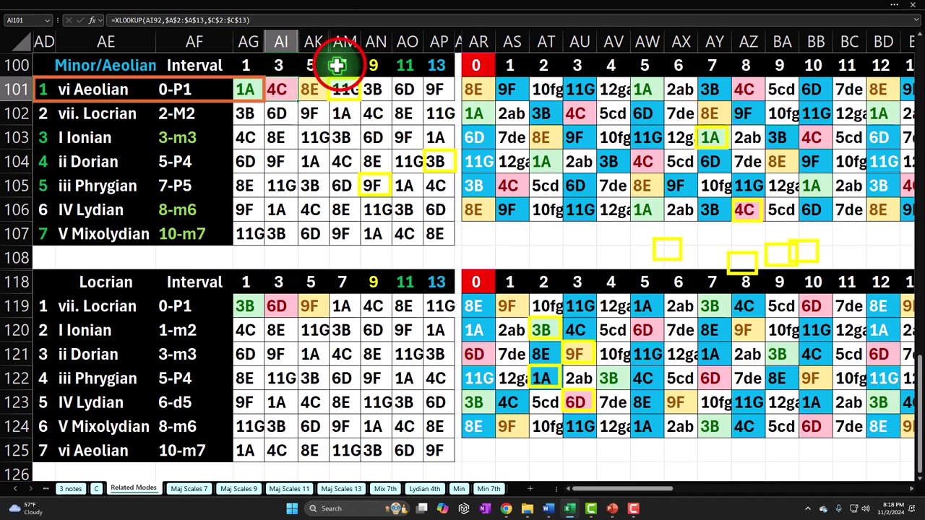
pyautogui.click(342, 65)
pyautogui.moveTo(343, 65); pyautogui.dragTo(429, 64)
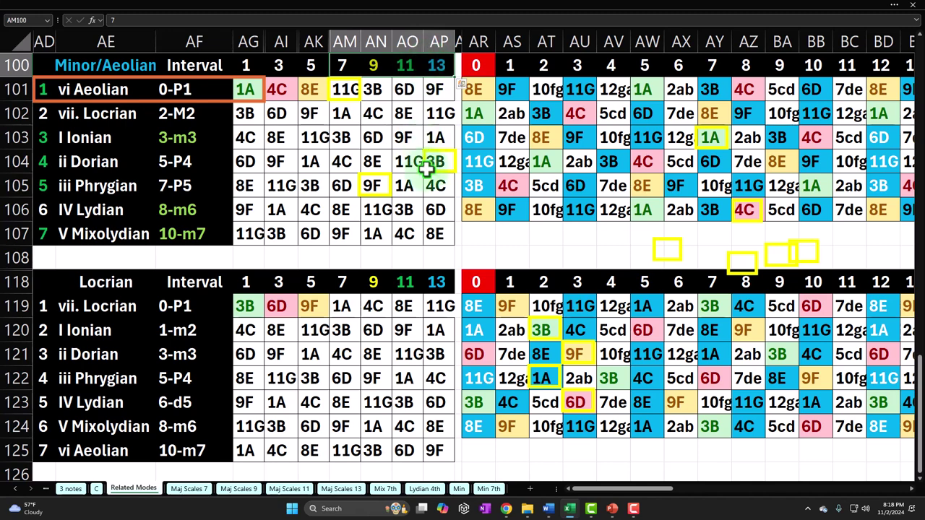
# - Return to the Min 7th sheet and highlight the vi Aeolian row's seventh and its 1-3-5 notes
pyautogui.click(496, 478)
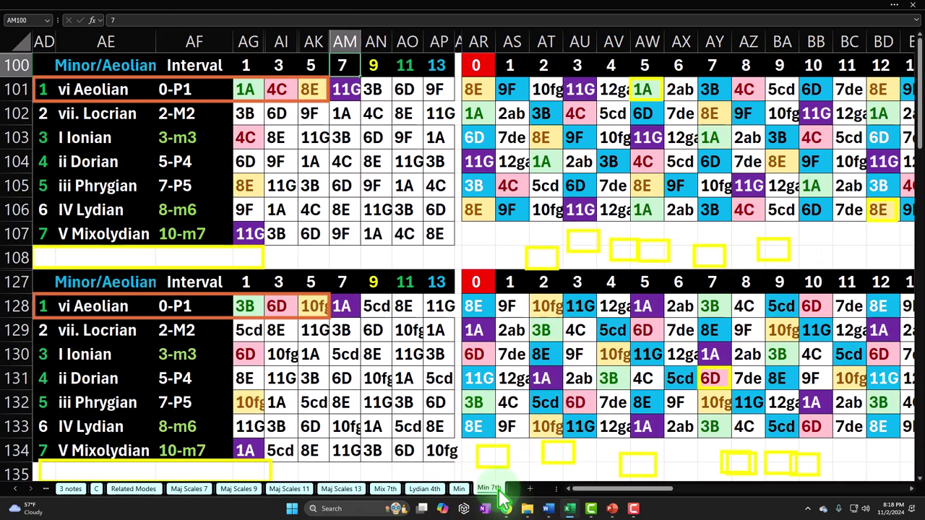
pyautogui.click(339, 89)
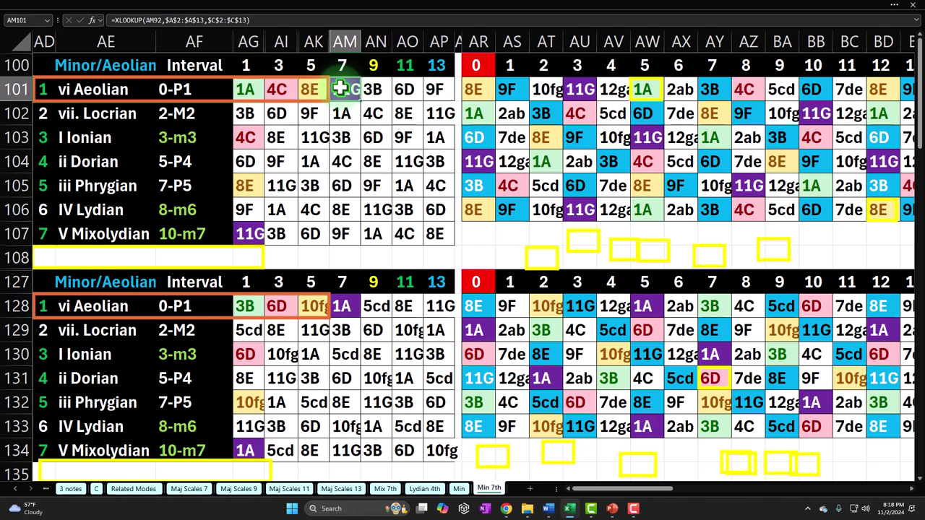
pyautogui.moveTo(247, 89); pyautogui.dragTo(299, 88)
pyautogui.hotkey('ctrl', 'v')
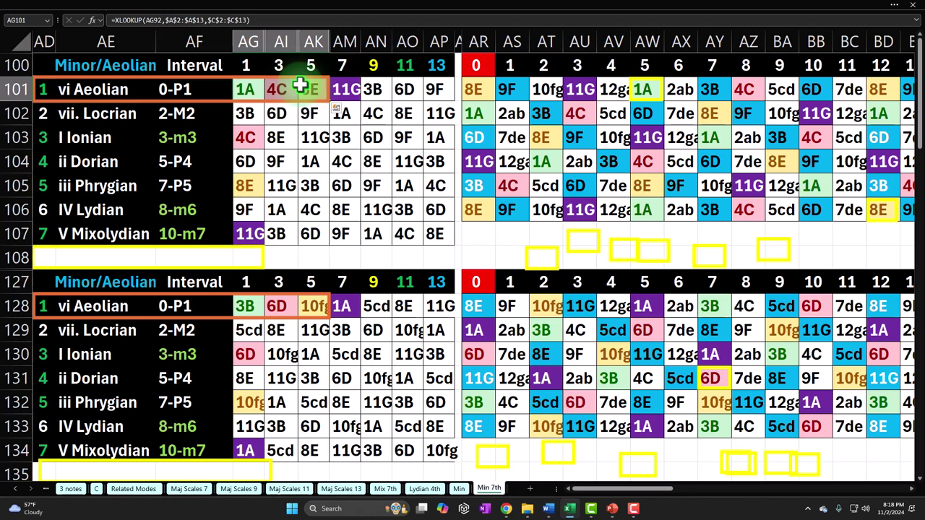
pyautogui.press('Escape')
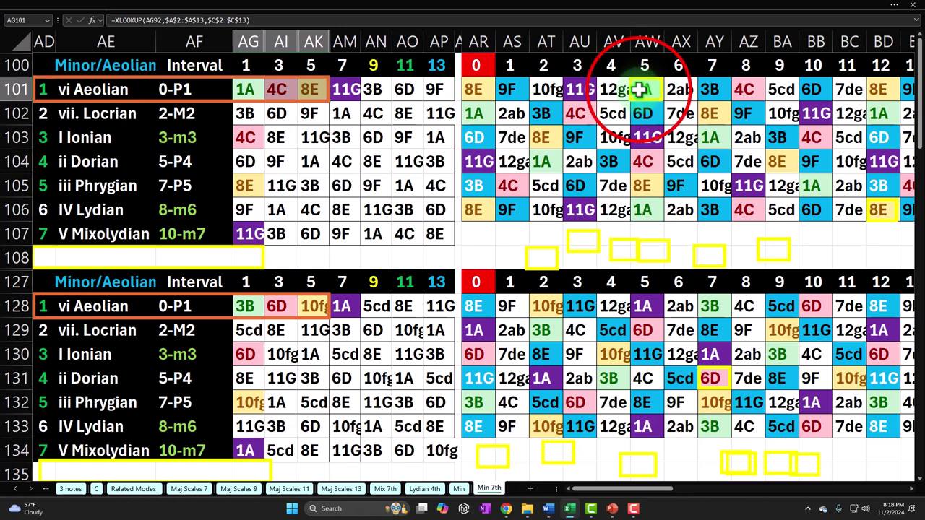
# - Locate the root 1A at fret 5 and the seventh 11G positions on the upper fretboard grid
pyautogui.click(640, 89)
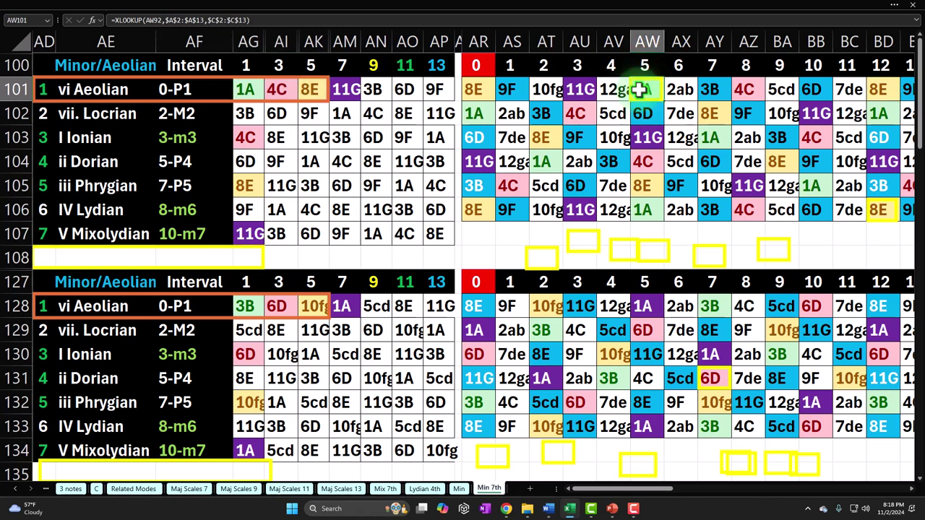
pyautogui.click(641, 88)
pyautogui.click(815, 113)
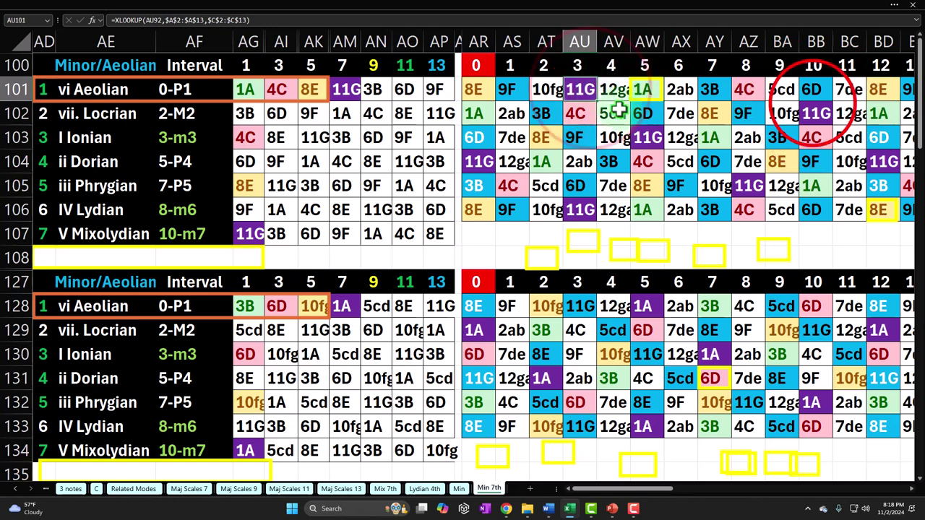
pyautogui.click(570, 210)
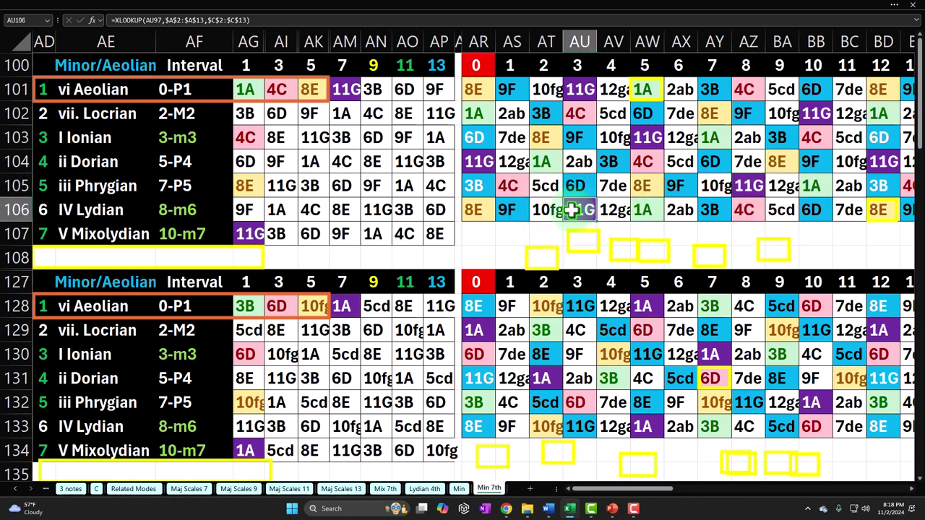
# - Highlight fret numbers 0 to 12, and examine the fret 5 notes in AW101:AW106 across the strings
pyautogui.moveTo(473, 66); pyautogui.dragTo(875, 66)
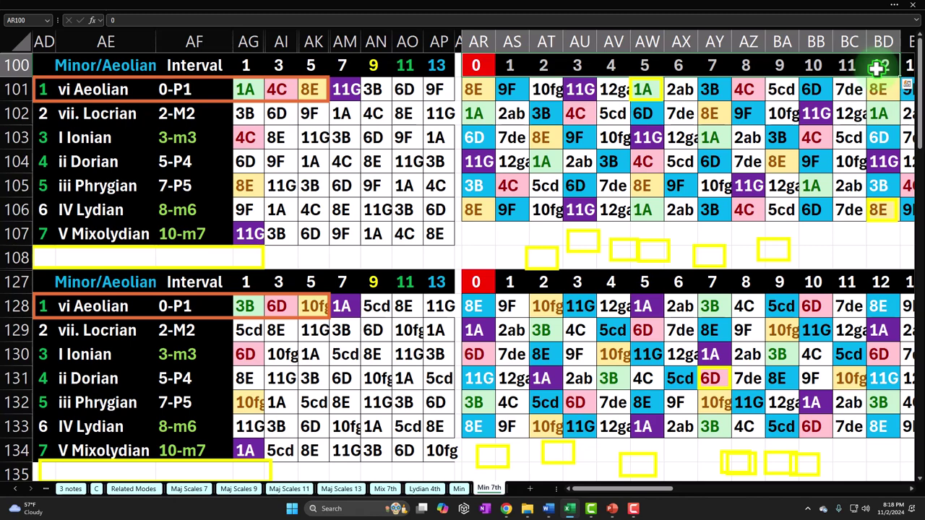
pyautogui.moveTo(643, 113); pyautogui.dragTo(646, 208)
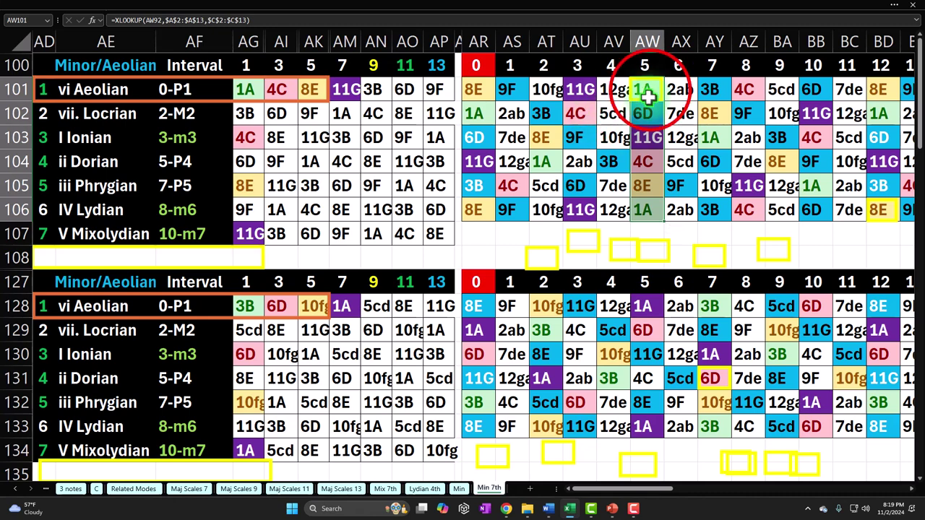
pyautogui.click(645, 119)
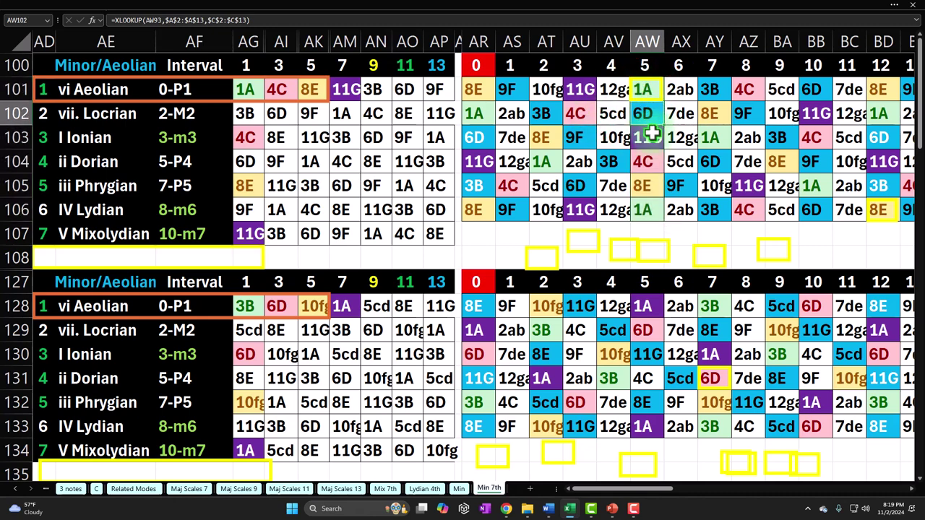
pyautogui.click(650, 134)
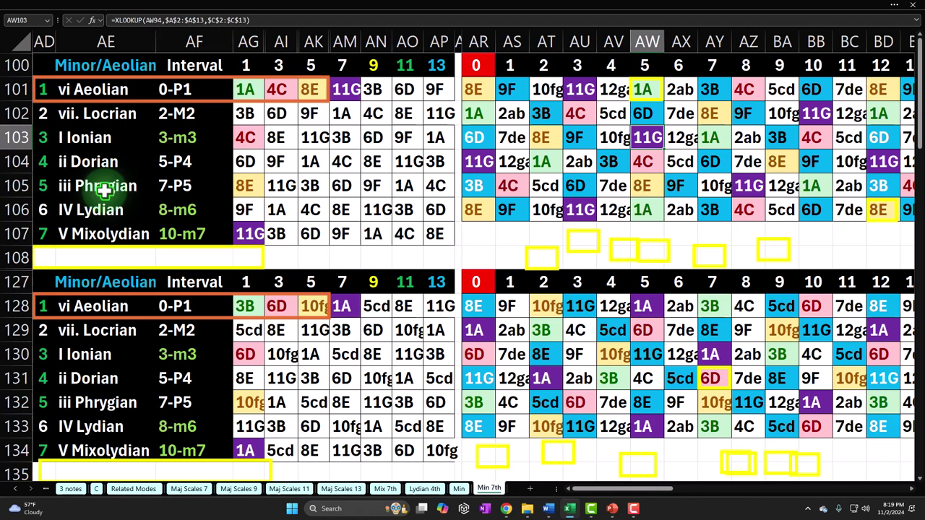
# - Point out the vi Aeolian mode and the 7 column heading in the upper table
pyautogui.click(114, 91)
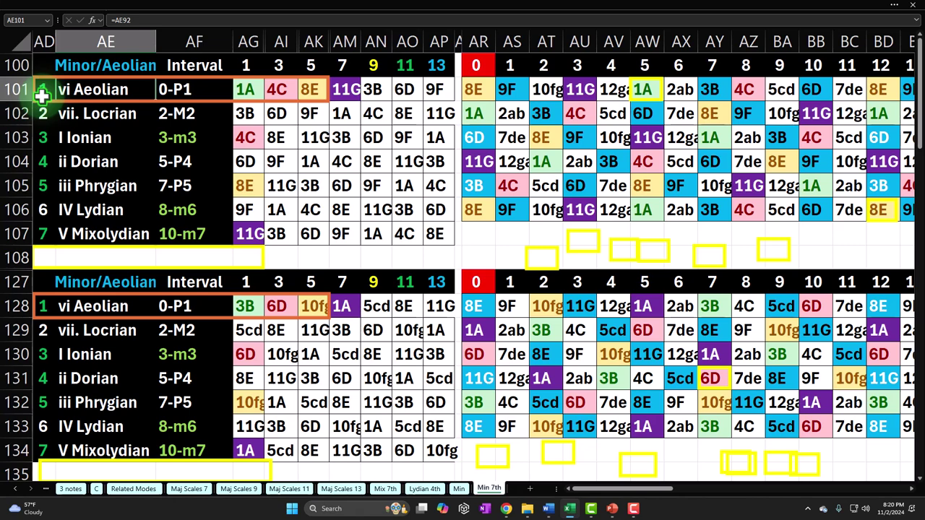
pyautogui.click(341, 65)
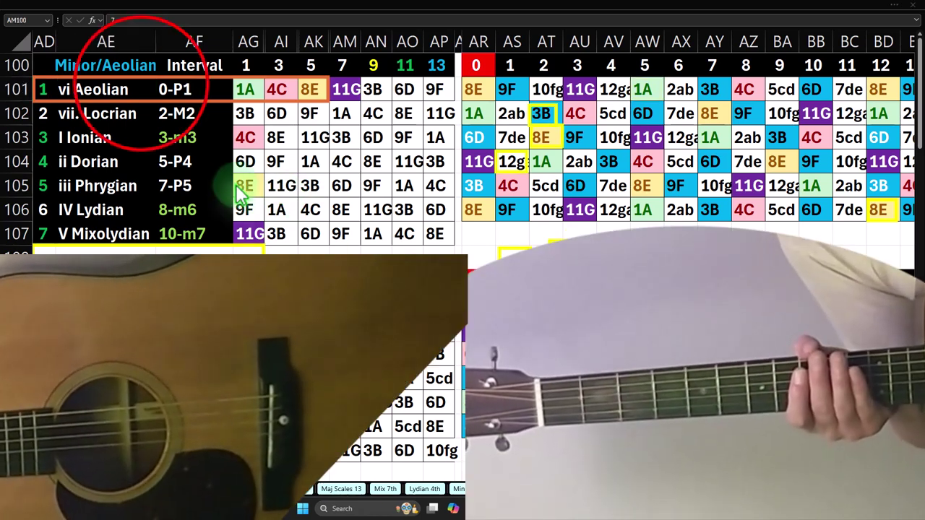
pyautogui.click(140, 85)
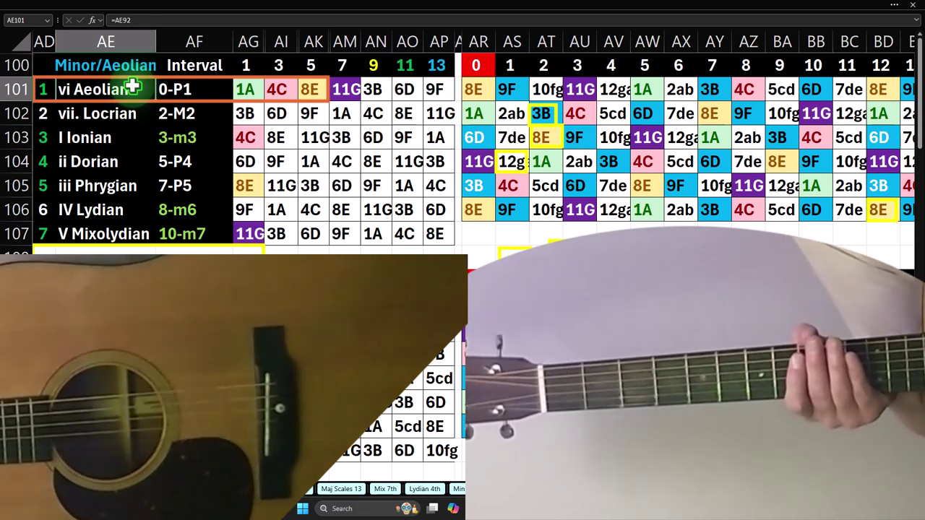
# - Compare the 7 and 1 column headings in row 100 above the vi Aeolian notes
pyautogui.click(348, 67)
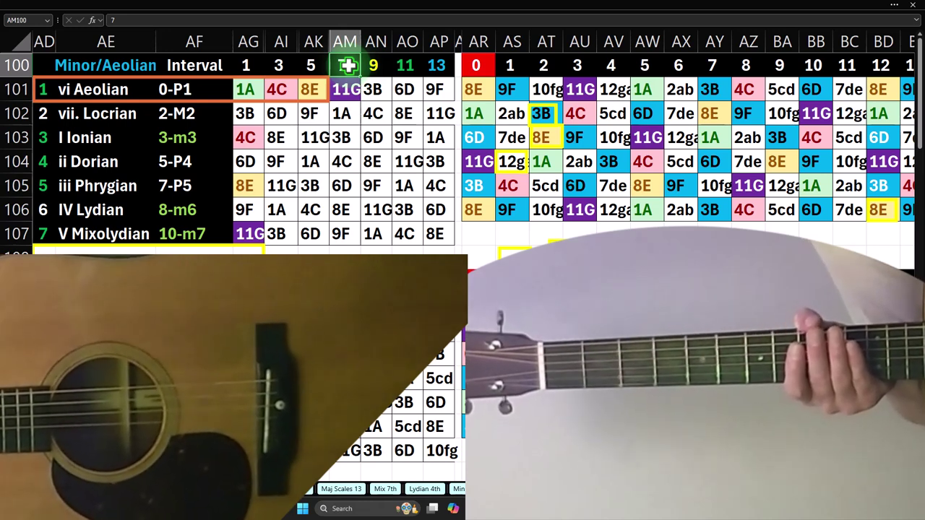
pyautogui.click(250, 67)
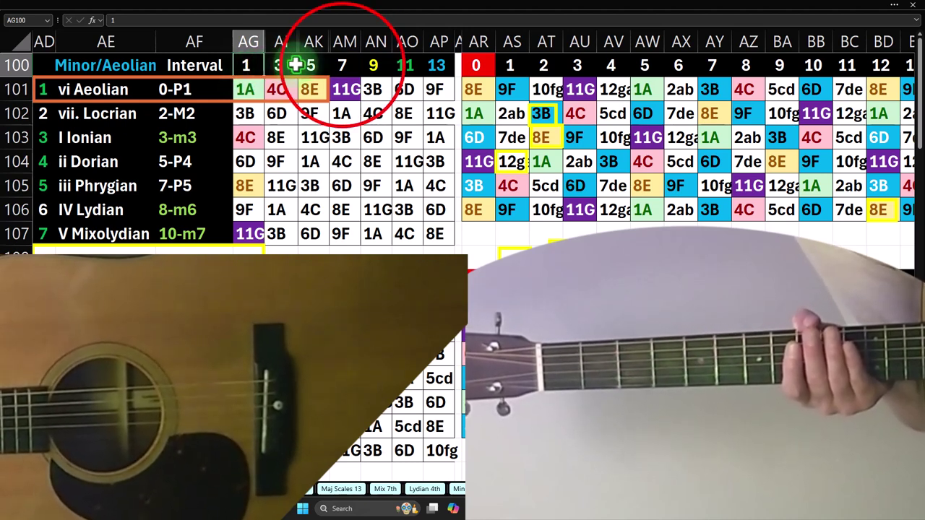
pyautogui.click(340, 64)
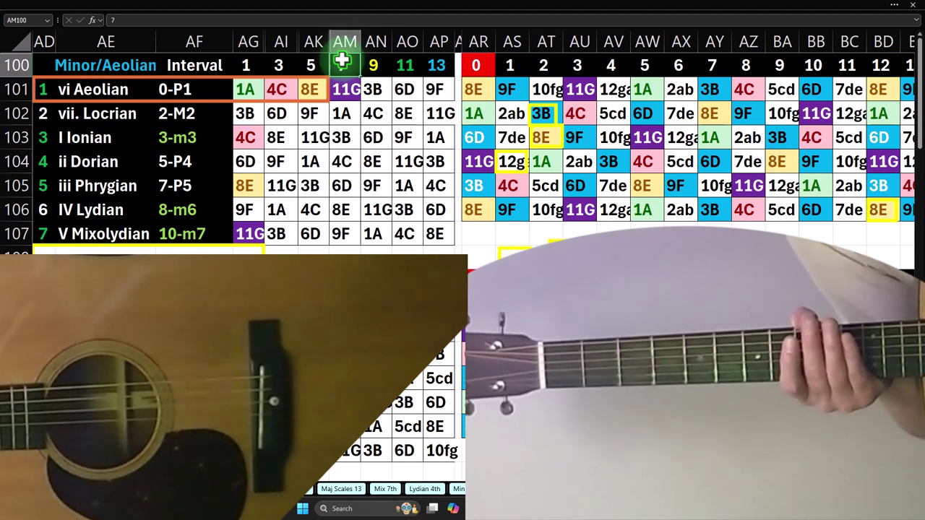
pyautogui.click(253, 65)
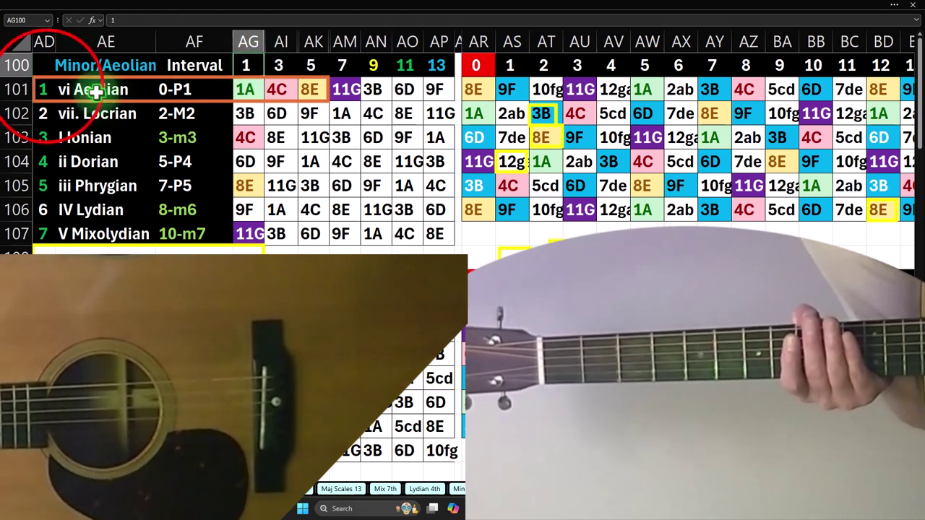
# - Highlight scale degrees 1 to 7 in AD101:AD107, and point out the chord notes down column AG and the vi Aeolian row's ninth
pyautogui.moveTo(47, 88); pyautogui.dragTo(38, 233)
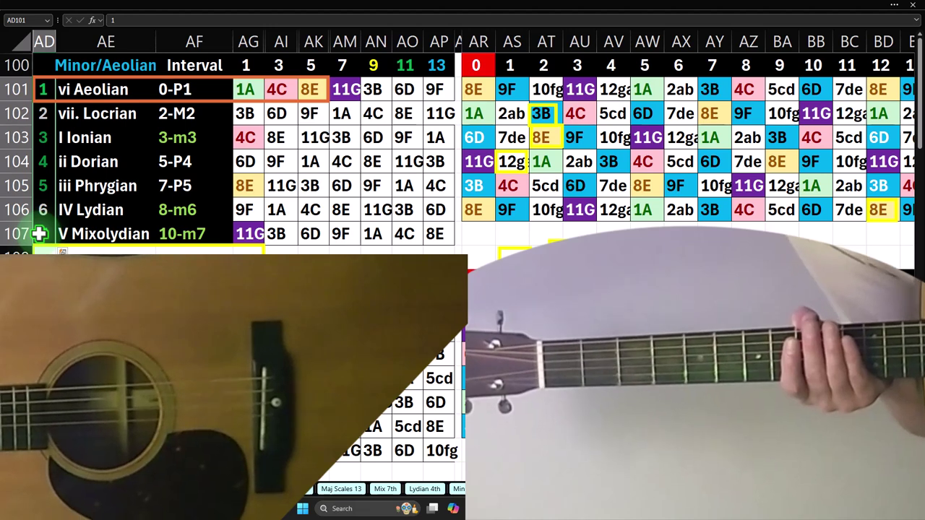
pyautogui.click(246, 88)
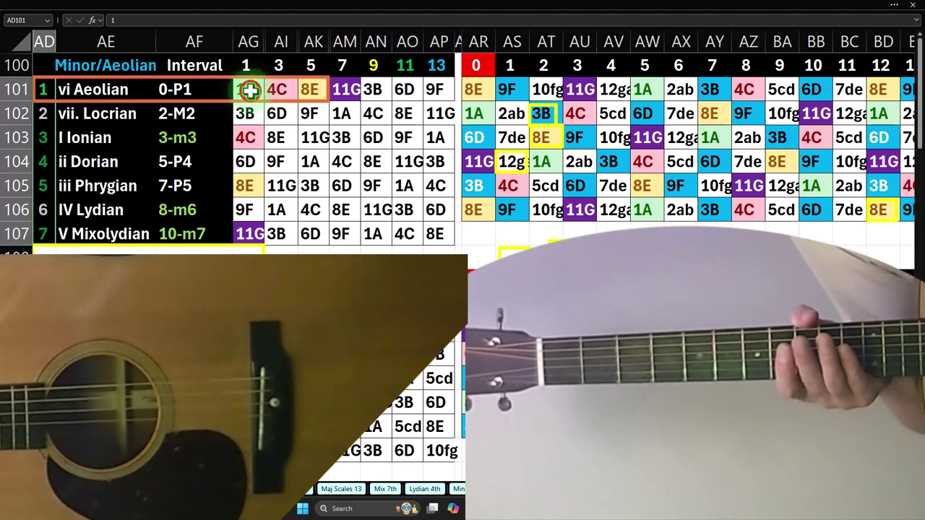
pyautogui.click(245, 186)
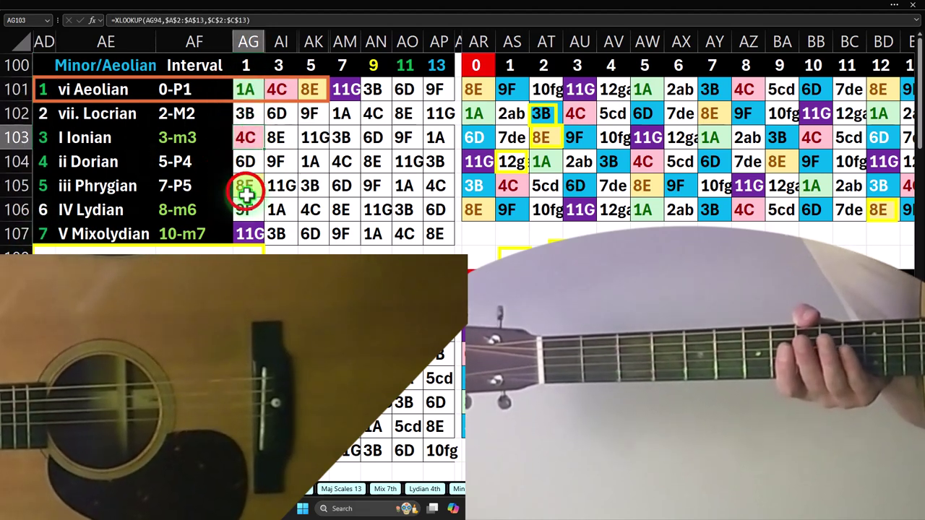
pyautogui.click(247, 233)
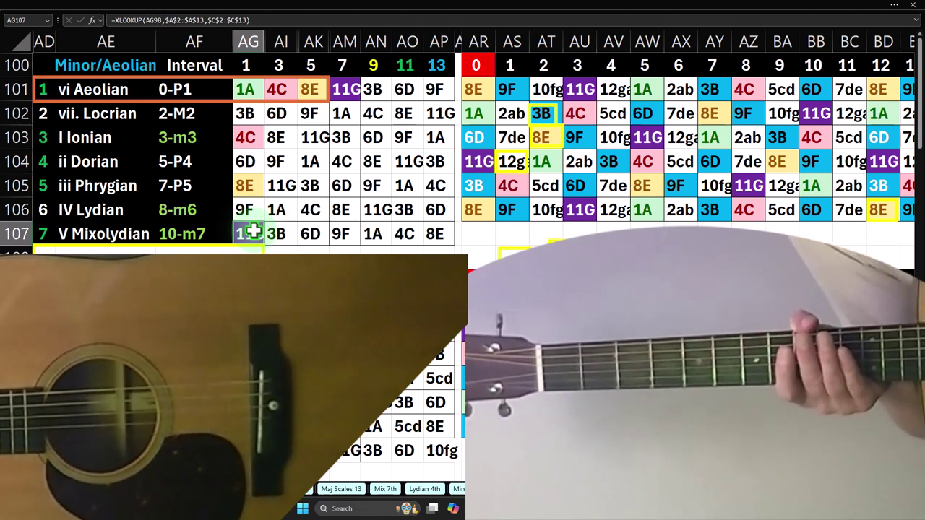
pyautogui.click(378, 89)
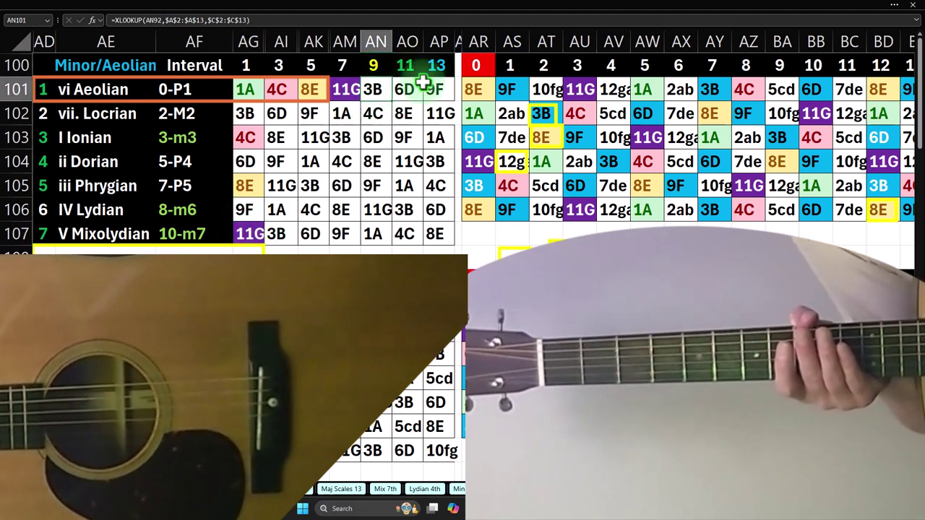